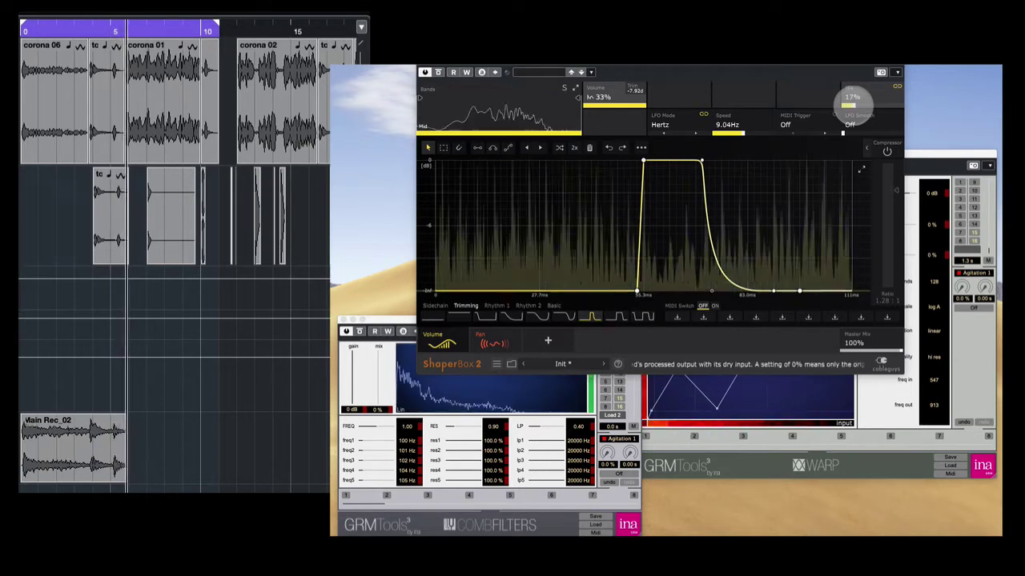
Step: Raise the ShaperBox Volume mix to 100% and set its LFO speed to 7.04 Hz while the take plays
{"action": "left_click_drag", "start_coordinate": [854, 105], "coordinate": [853, 63]}
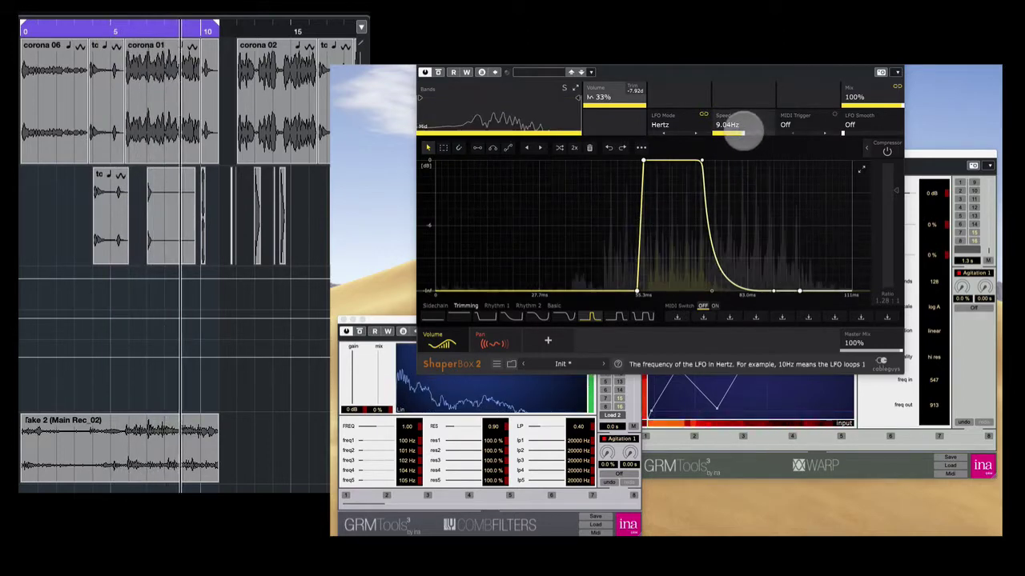
{"action": "left_click_drag", "start_coordinate": [743, 133], "coordinate": [744, 133]}
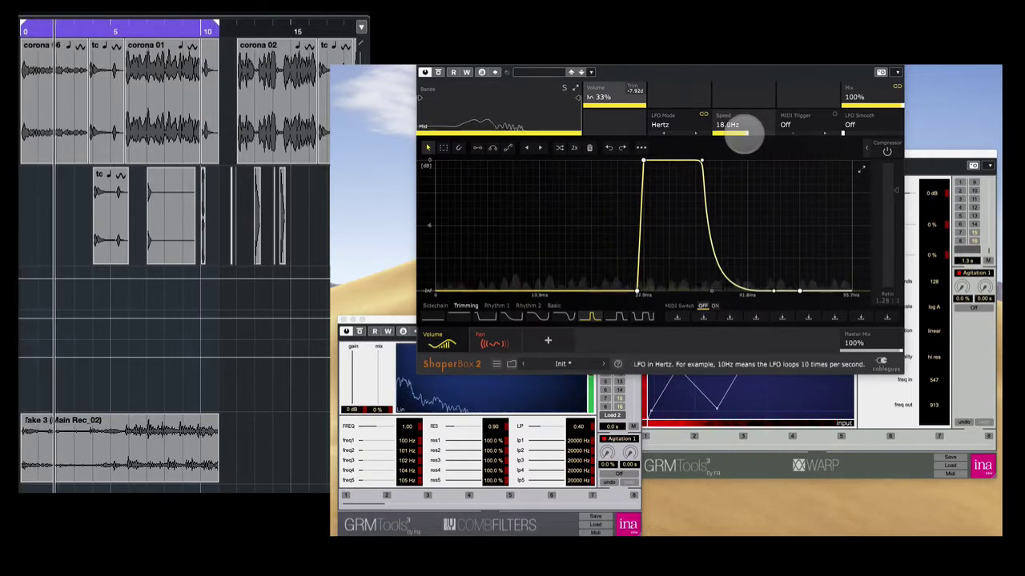
{"action": "scroll", "coordinate": [743, 132], "scroll_direction": "up", "scroll_amount": 3}
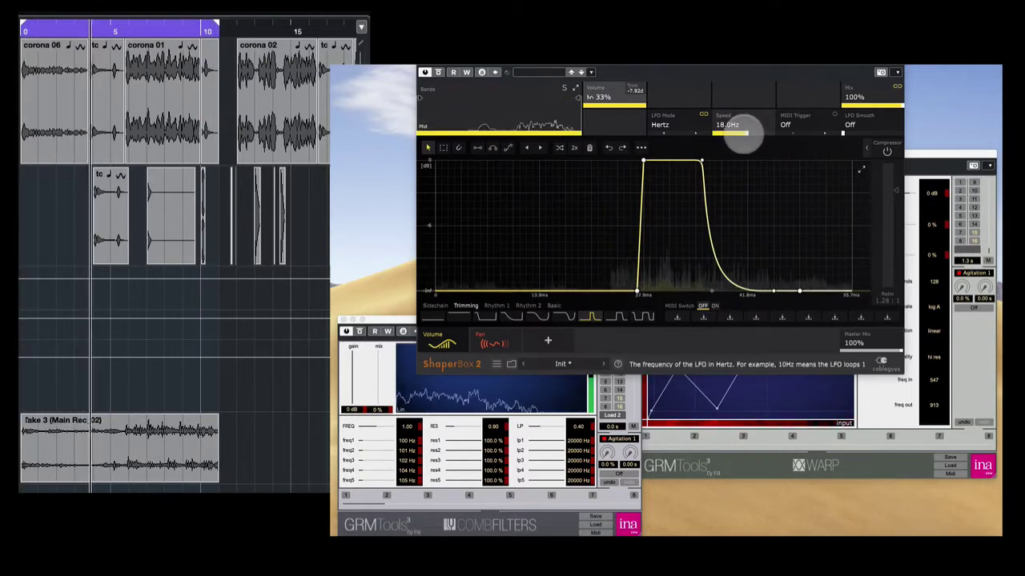
{"action": "left_click_drag", "start_coordinate": [743, 132], "coordinate": [744, 135]}
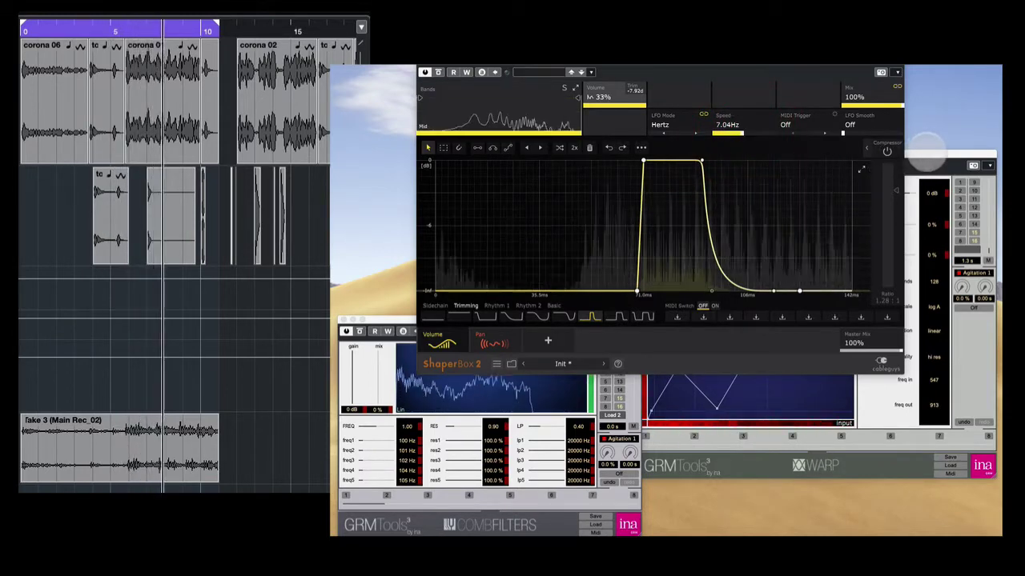
Step: Bring the GRM FreqWarp mix up to about 70% during playback
{"action": "left_click", "coordinate": [926, 151]}
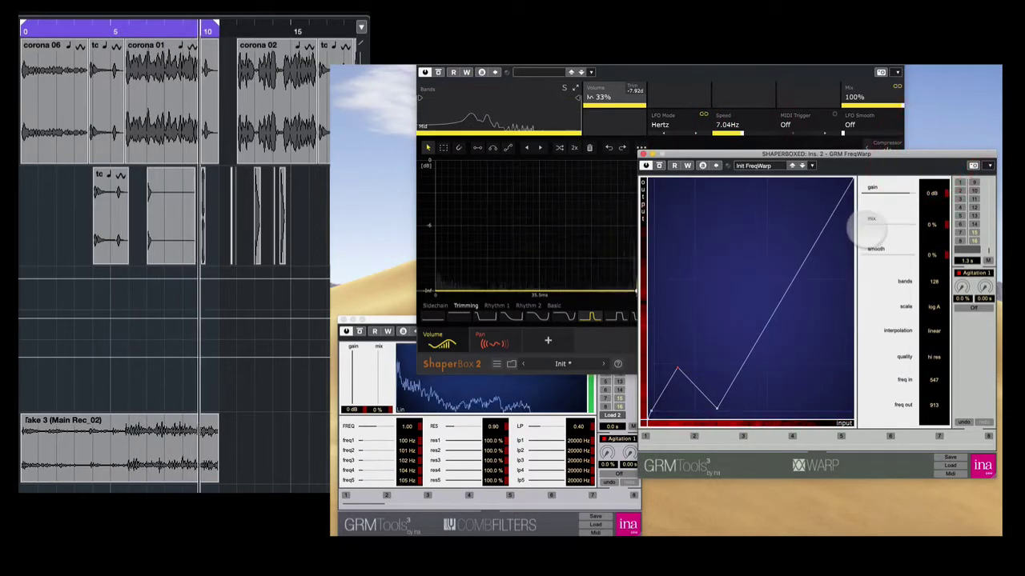
{"action": "left_click_drag", "start_coordinate": [865, 227], "coordinate": [900, 228]}
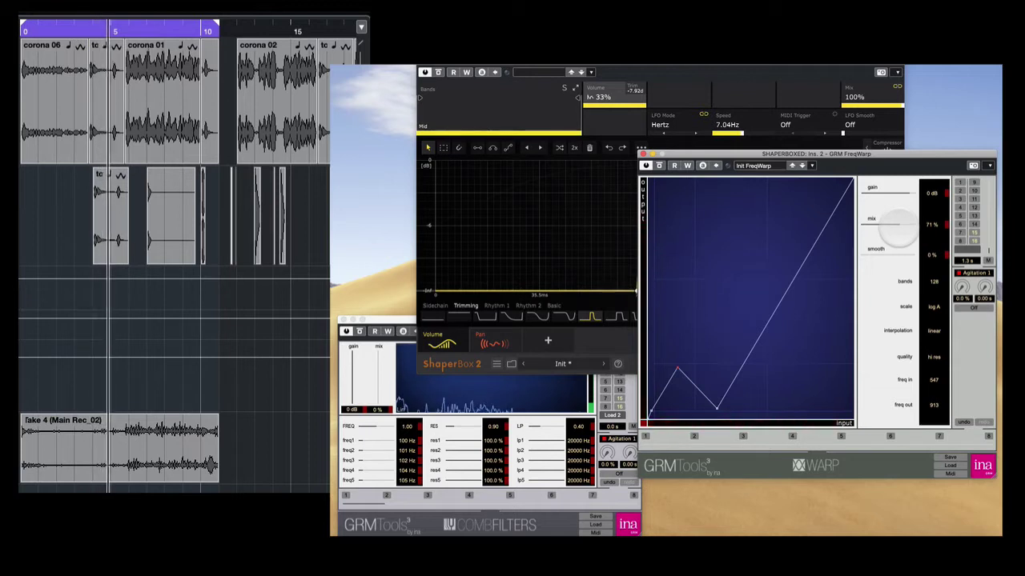
{"action": "left_click_drag", "start_coordinate": [896, 225], "coordinate": [897, 227]}
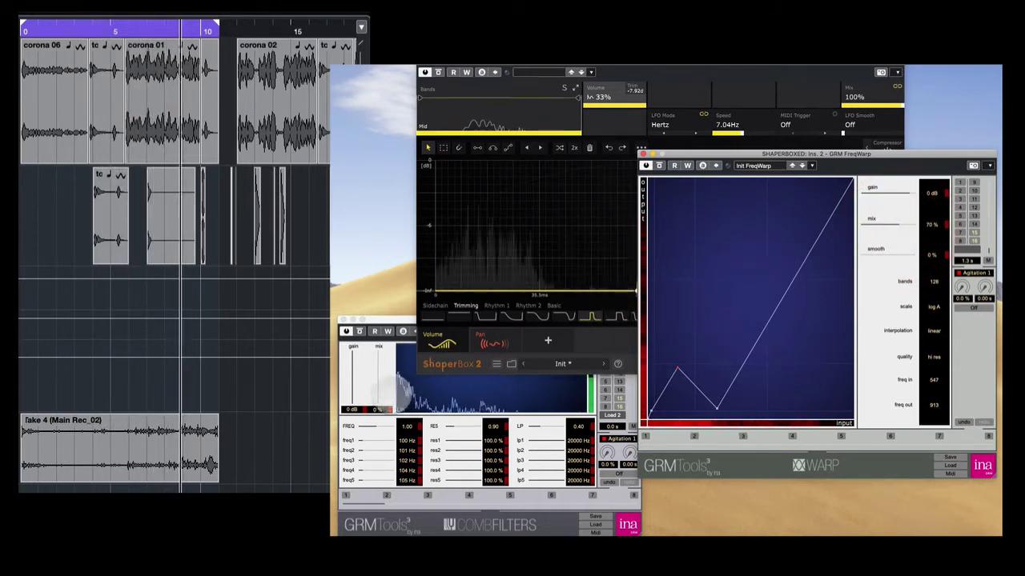
Step: Raise the GRM Comb Stereo mix to 100% and set the ShaperBox LFO speed to 26.1 Hz
{"action": "left_click", "coordinate": [376, 398]}
{"action": "left_click_drag", "start_coordinate": [376, 395], "coordinate": [376, 367]}
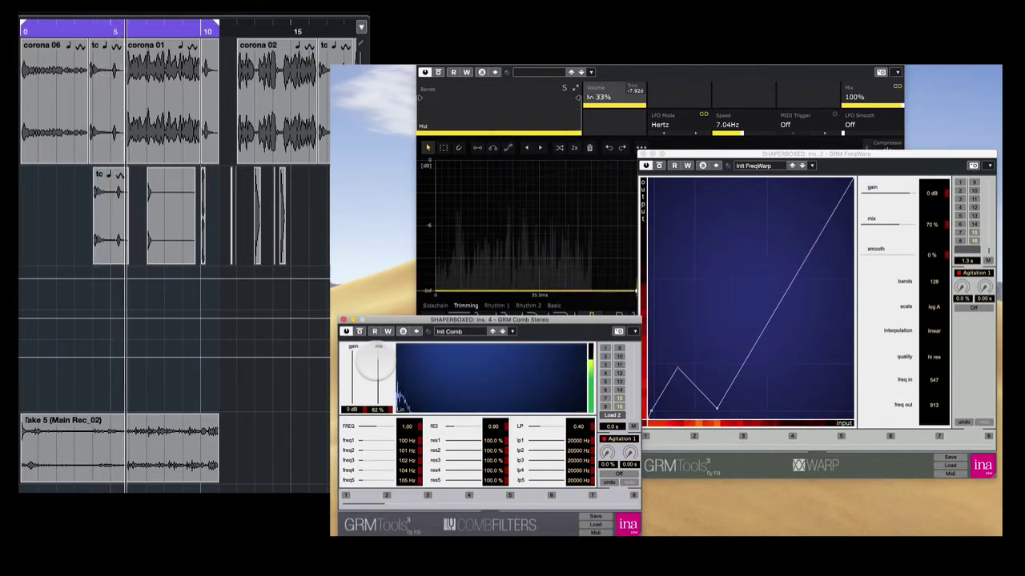
{"action": "left_click", "coordinate": [375, 362]}
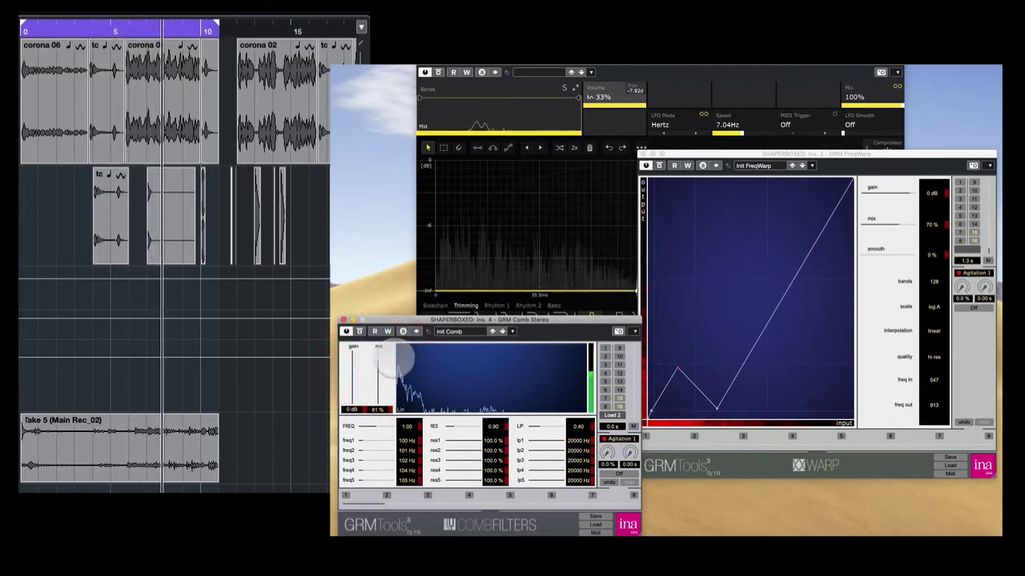
{"action": "left_click", "coordinate": [606, 355]}
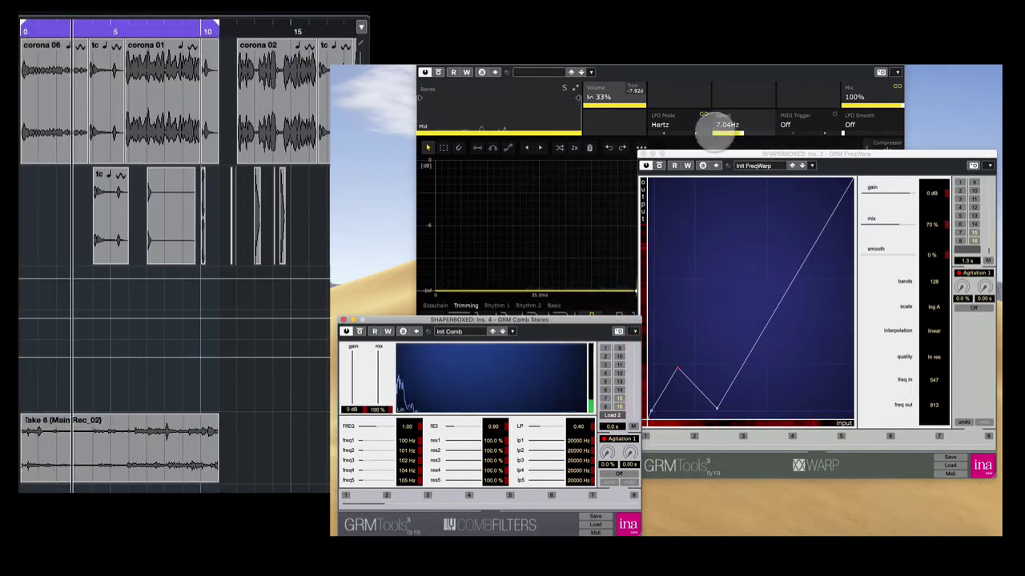
{"action": "left_click_drag", "start_coordinate": [740, 132], "coordinate": [743, 130]}
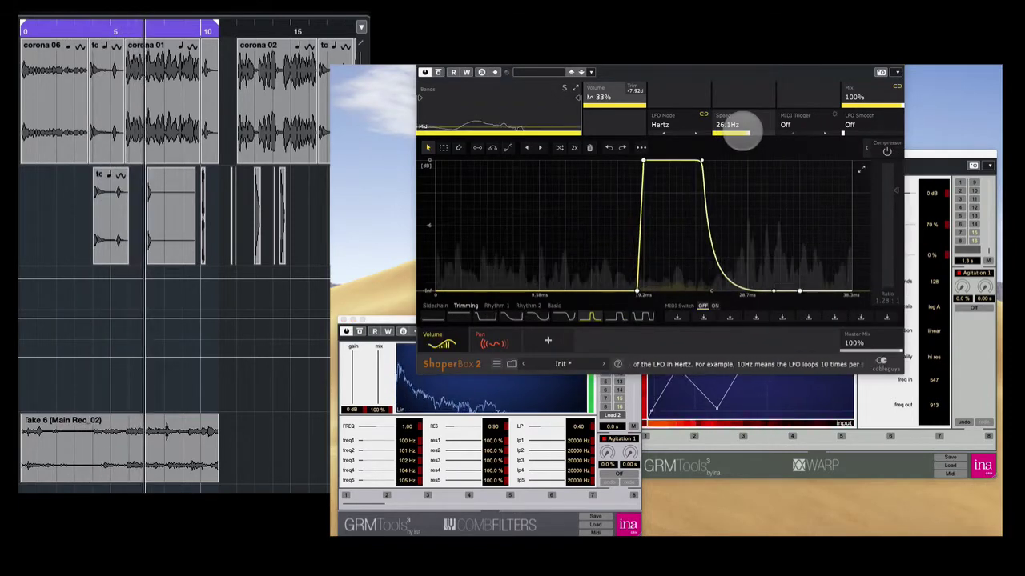
{"action": "left_click", "coordinate": [739, 132]}
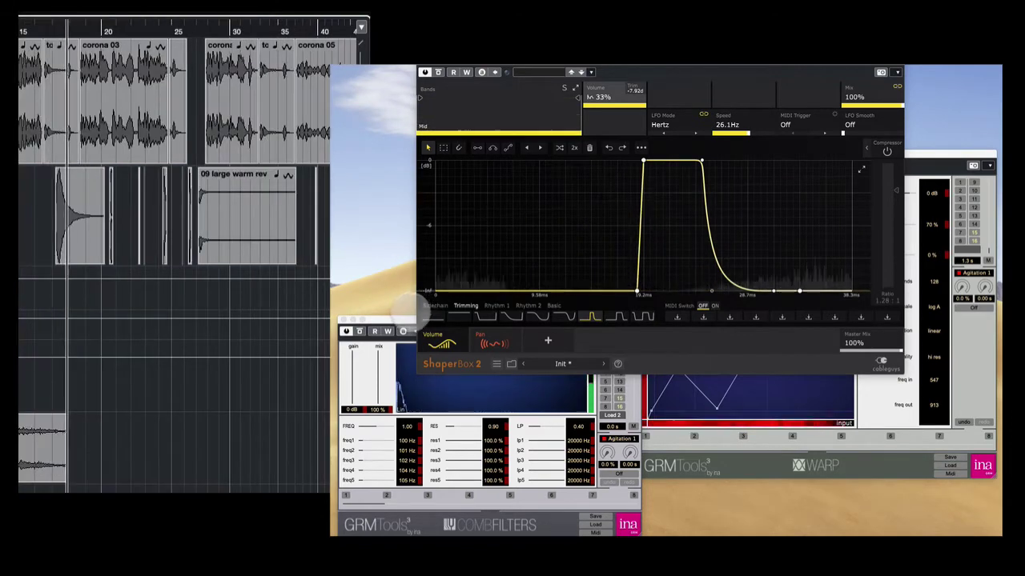
Step: Fade the GRM Comb Stereo mix down to 0% while recording continues
{"action": "left_click", "coordinate": [403, 331]}
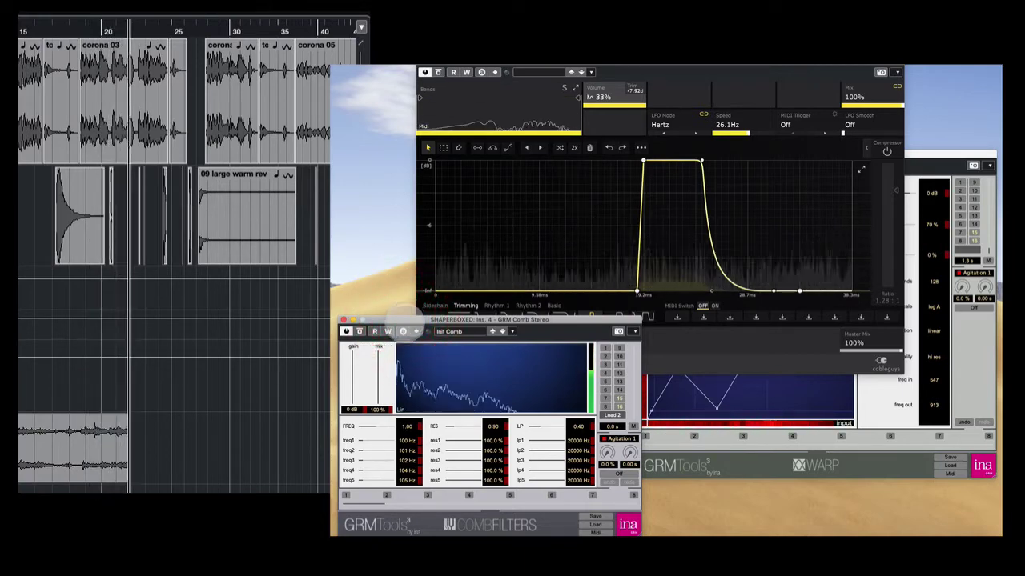
{"action": "left_click", "coordinate": [384, 360]}
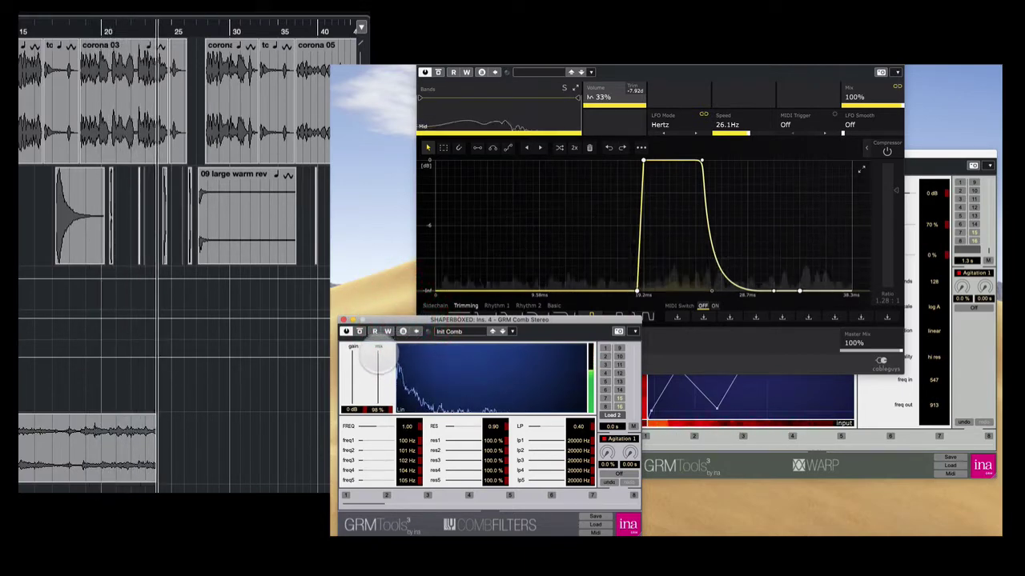
{"action": "left_click_drag", "start_coordinate": [377, 364], "coordinate": [375, 372]}
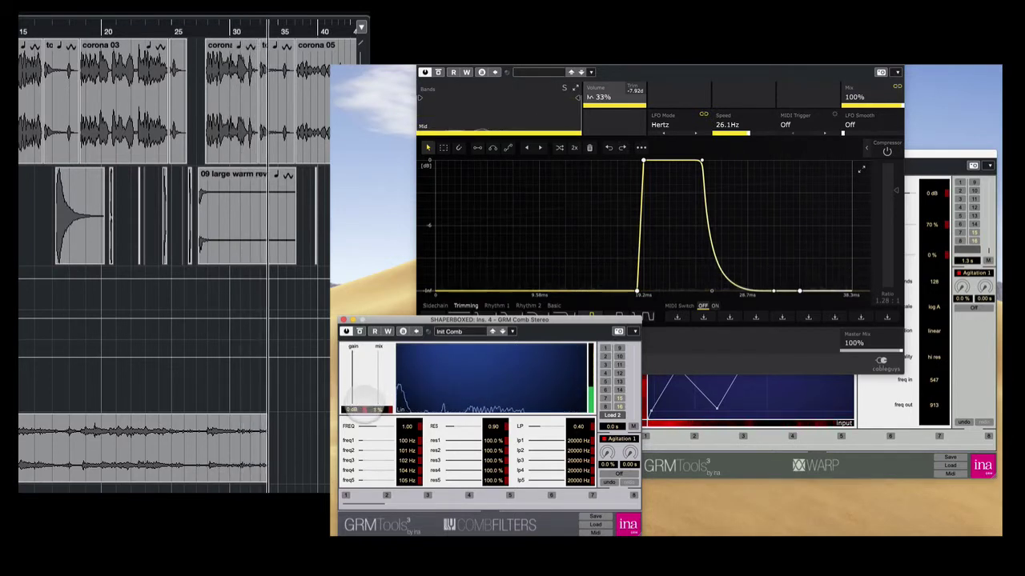
{"action": "left_click_drag", "start_coordinate": [365, 405], "coordinate": [369, 375]}
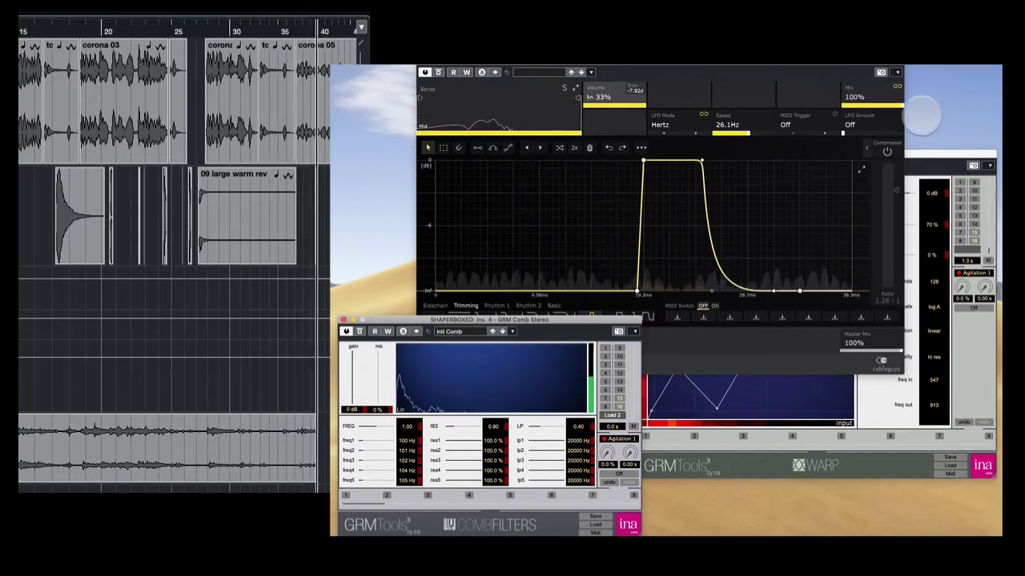
Step: Lower the ShaperBox Volume mix to 20%, and bring it back up to 50%
{"action": "left_click_drag", "start_coordinate": [891, 102], "coordinate": [897, 110]}
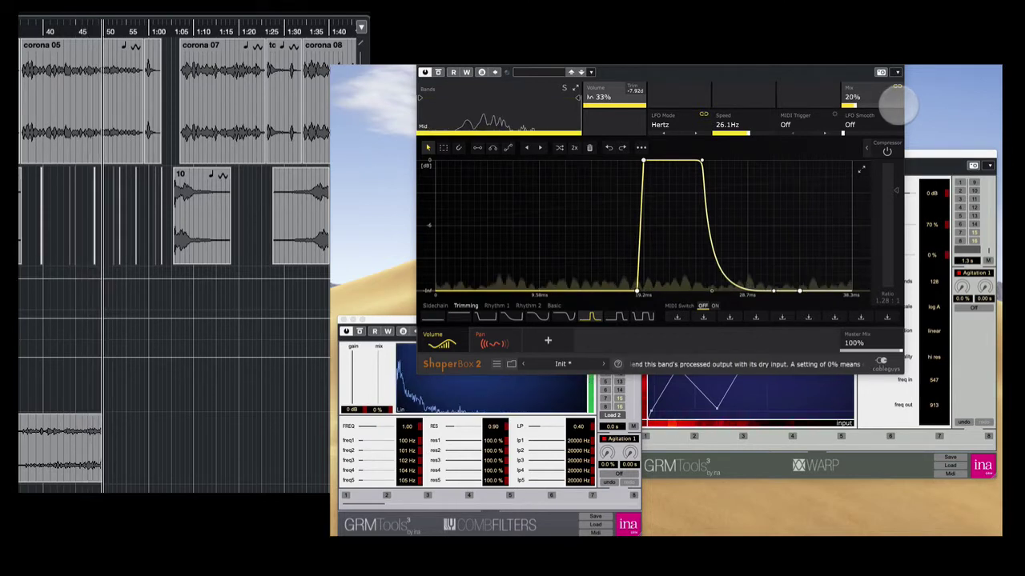
{"action": "left_click", "coordinate": [900, 106]}
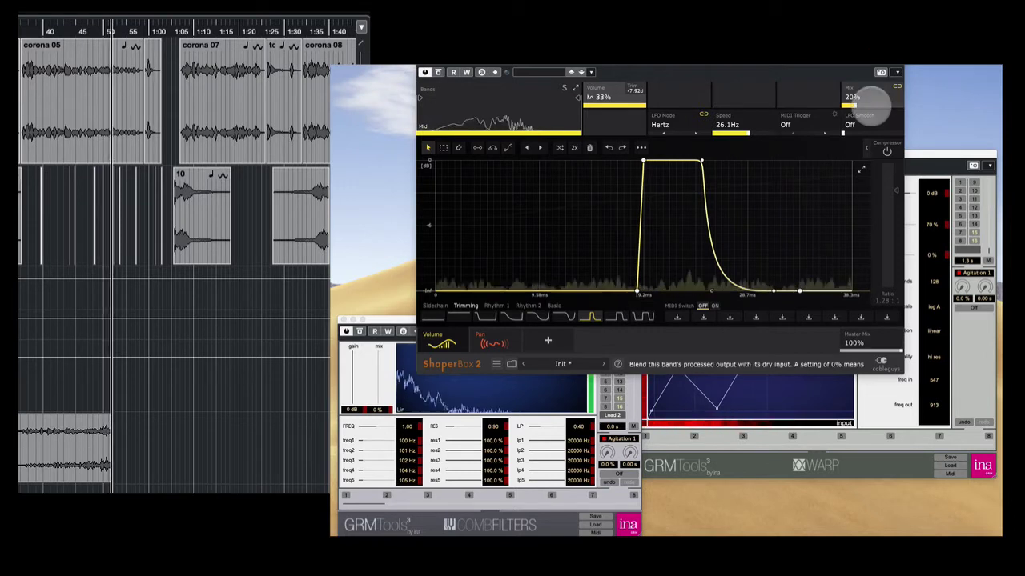
{"action": "left_click", "coordinate": [874, 105]}
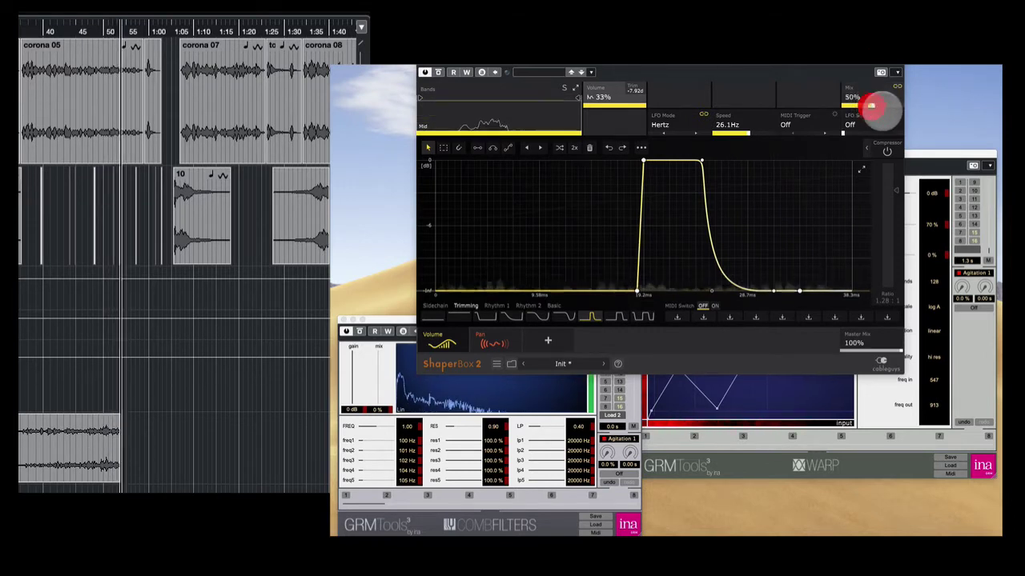
Step: Pull the GRM FreqWarp mix down to 7% and reduce the ShaperBox Volume mix to 33%
{"action": "left_click", "coordinate": [928, 156]}
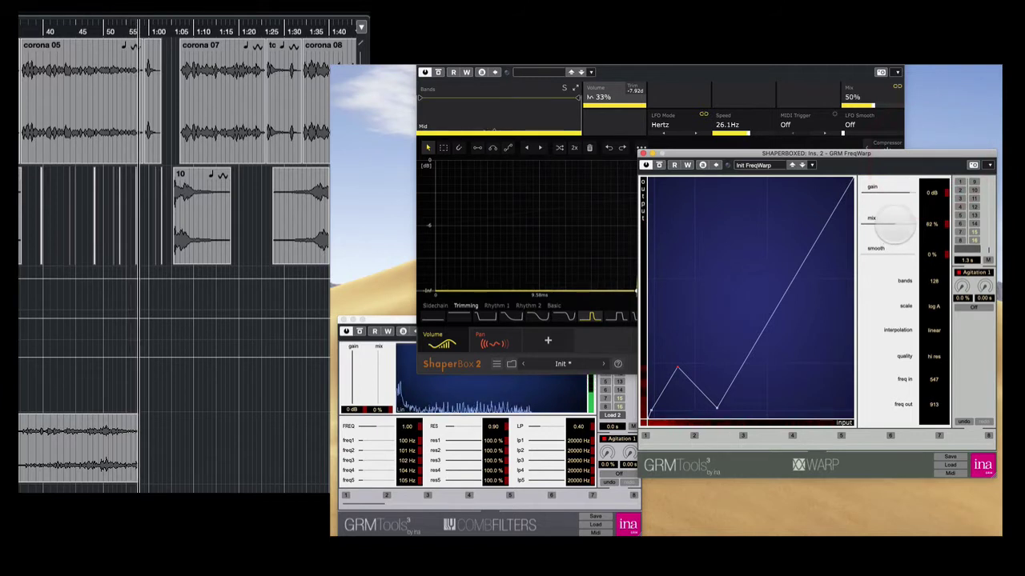
{"action": "left_click_drag", "start_coordinate": [866, 228], "coordinate": [869, 234]}
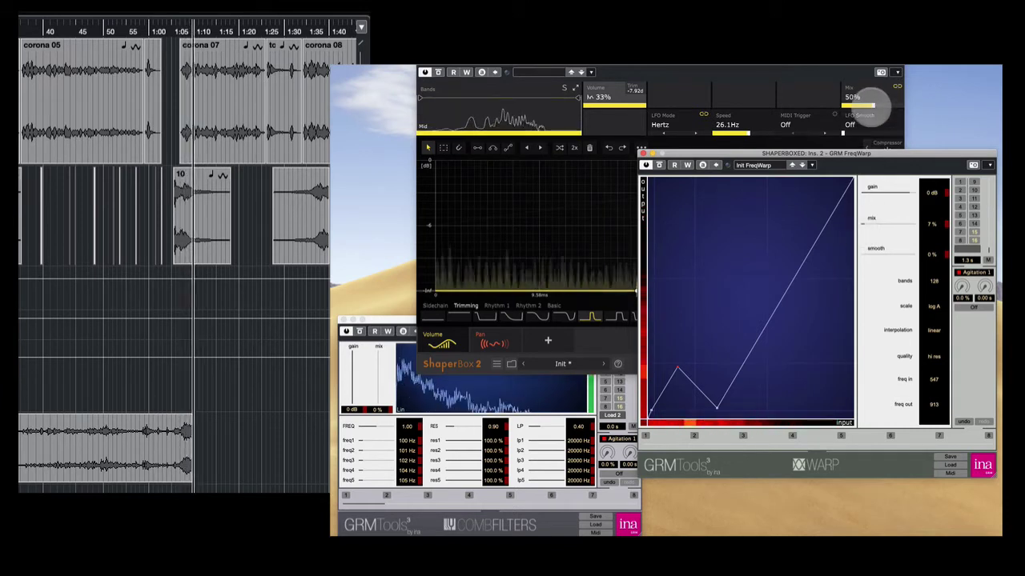
{"action": "left_click_drag", "start_coordinate": [869, 101], "coordinate": [870, 104]}
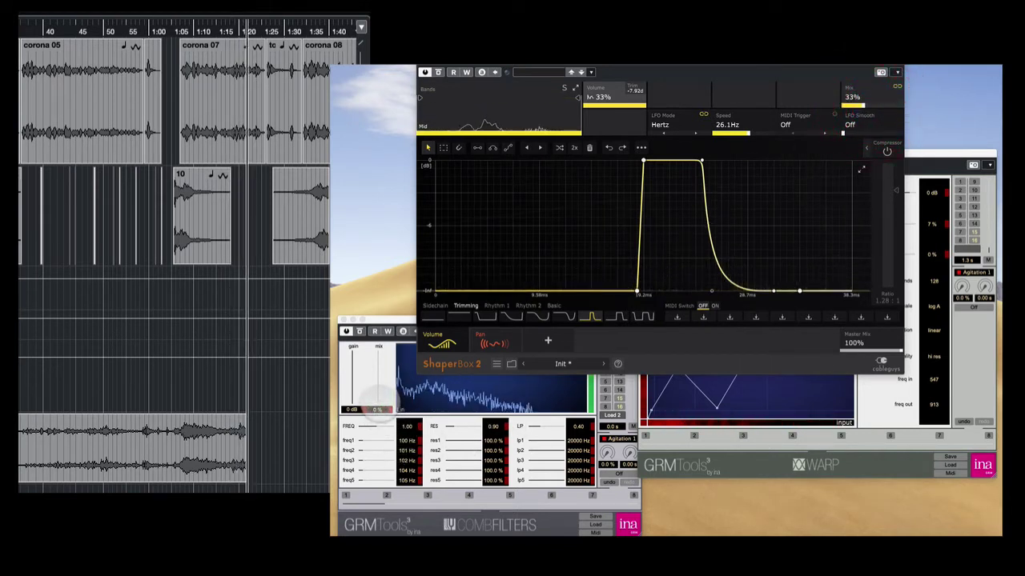
Step: Bring in the GRM Comb Stereo effect, recall its preset 3, and settle its mix at 74%
{"action": "left_click", "coordinate": [377, 405]}
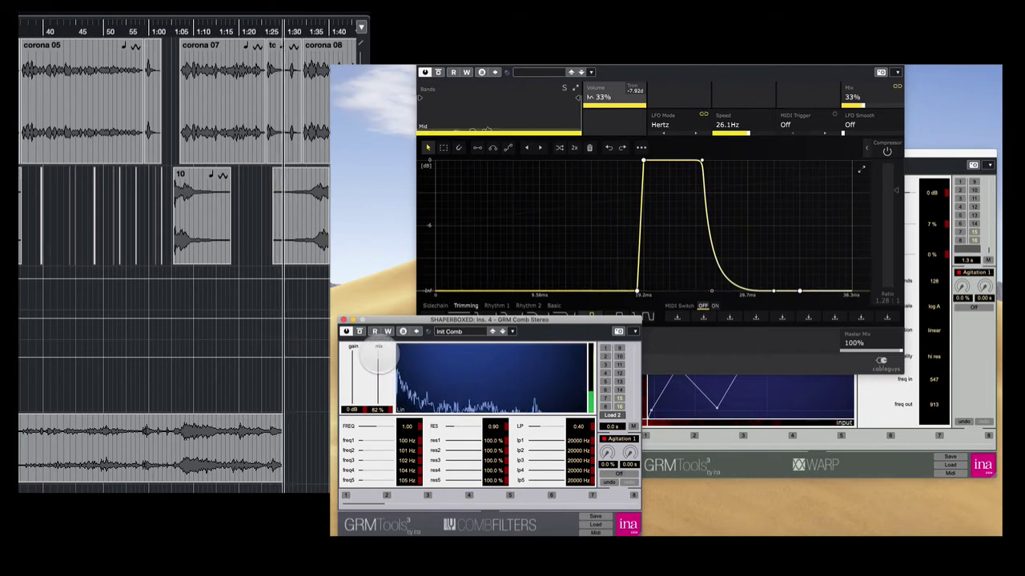
{"action": "left_click", "coordinate": [377, 352]}
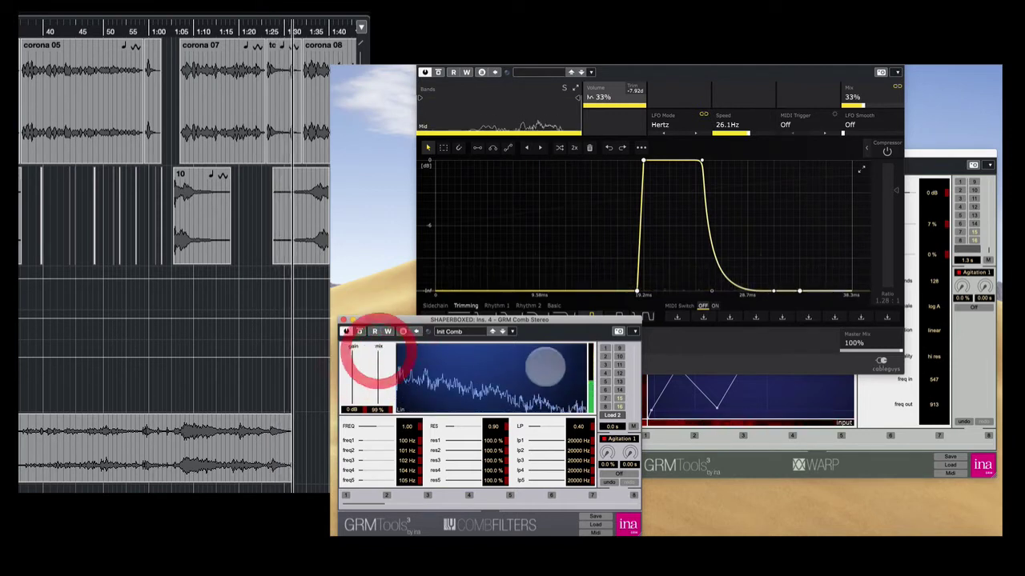
{"action": "left_click", "coordinate": [607, 365]}
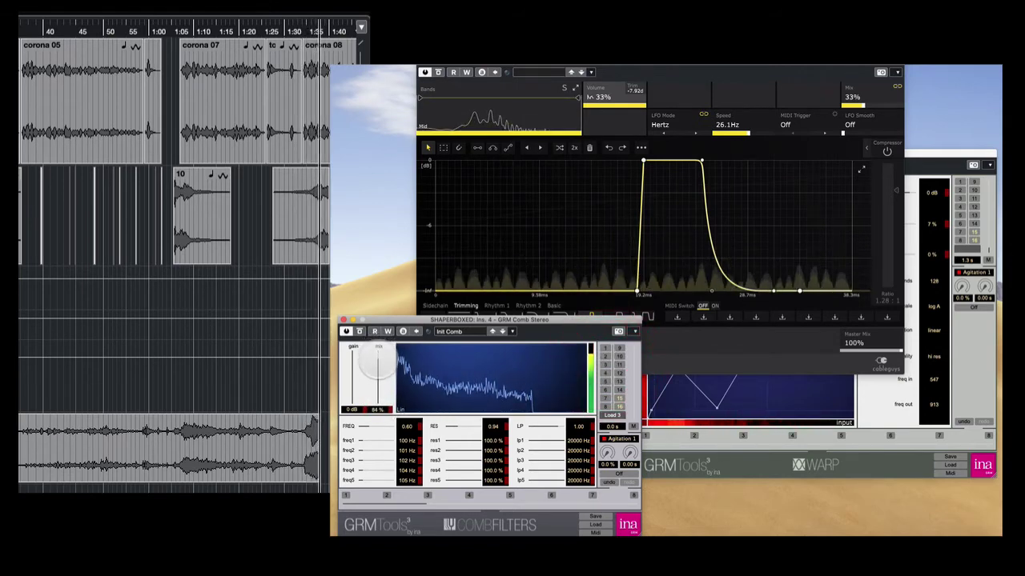
{"action": "left_click", "coordinate": [377, 366]}
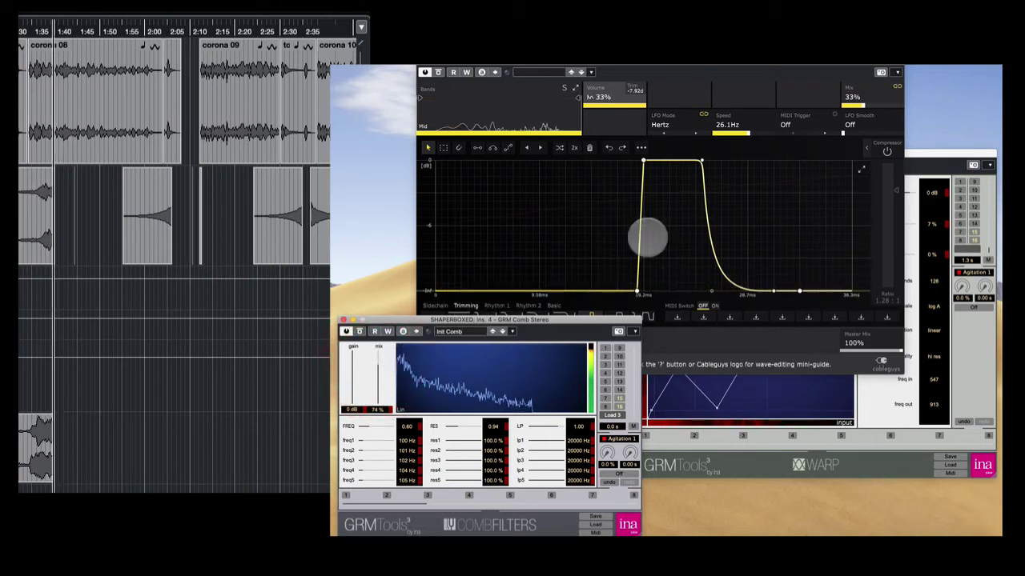
Step: Raise the ShaperBox Volume mix to 81%
{"action": "left_click_drag", "start_coordinate": [861, 100], "coordinate": [859, 97]}
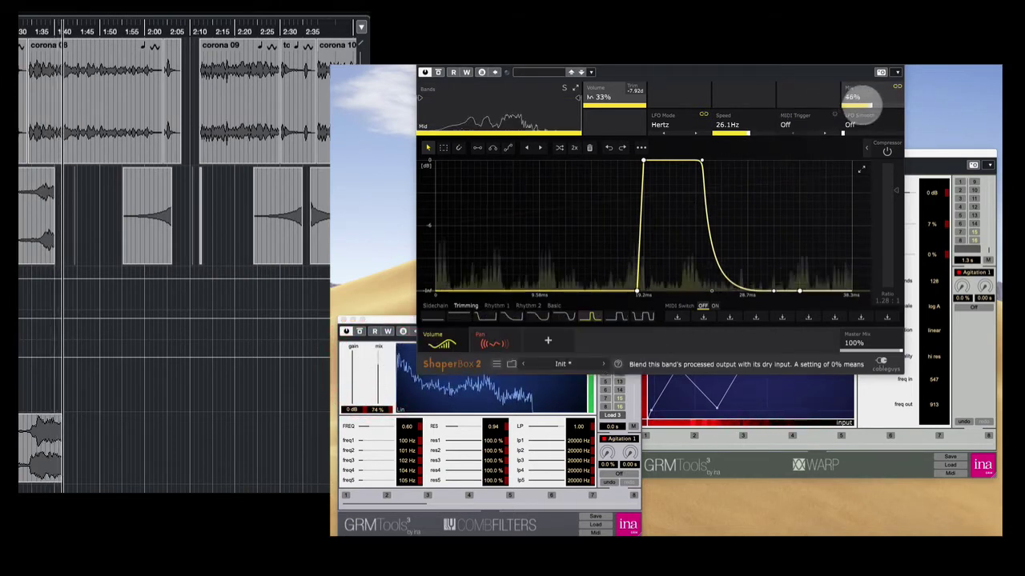
{"action": "left_click", "coordinate": [861, 105]}
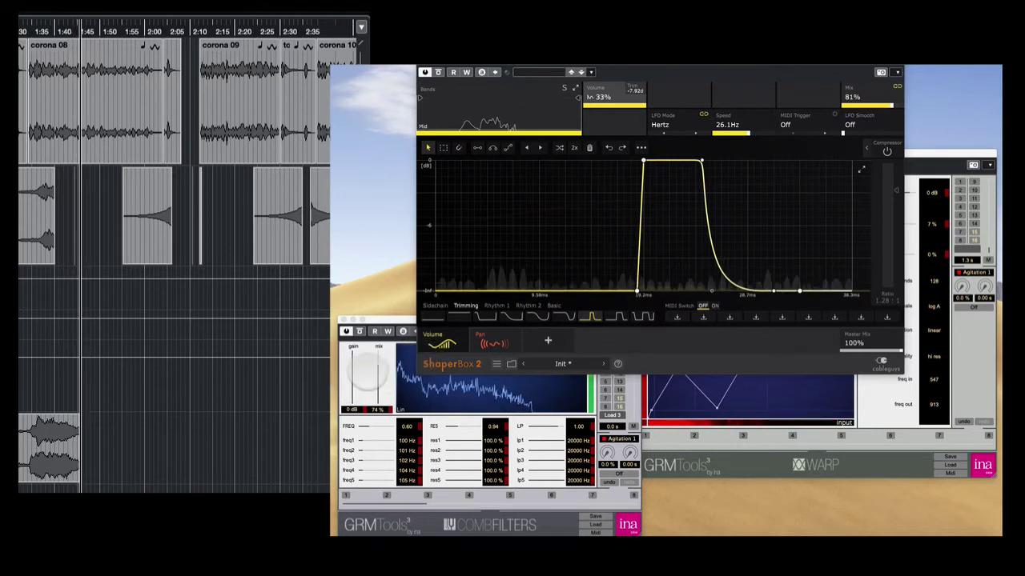
Step: Lower the GRM Comb Stereo mix to 43%, and recall preset 4 with the mix at 87%
{"action": "left_click", "coordinate": [377, 370]}
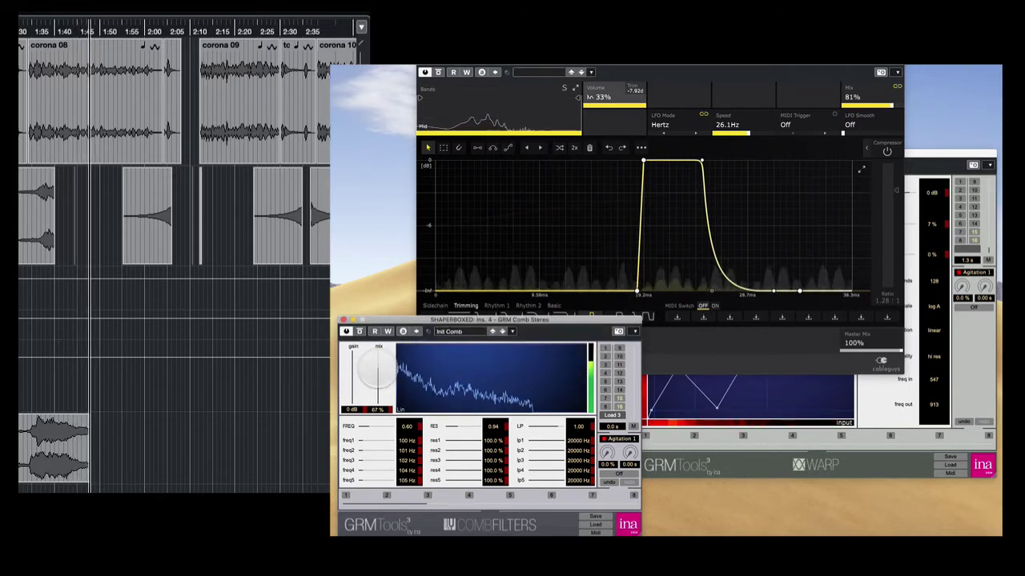
{"action": "left_click_drag", "start_coordinate": [377, 376], "coordinate": [376, 382]}
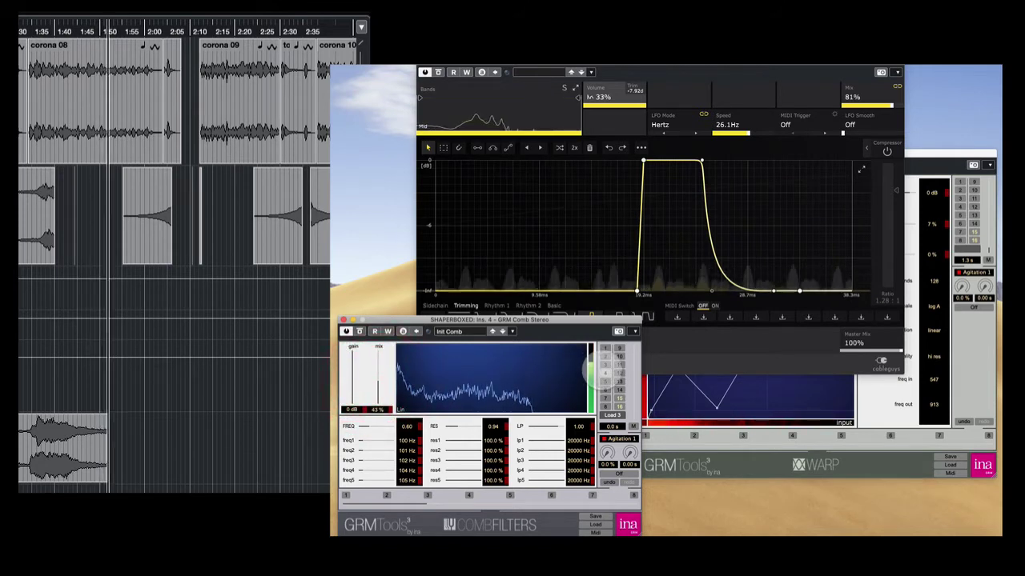
{"action": "left_click", "coordinate": [602, 373]}
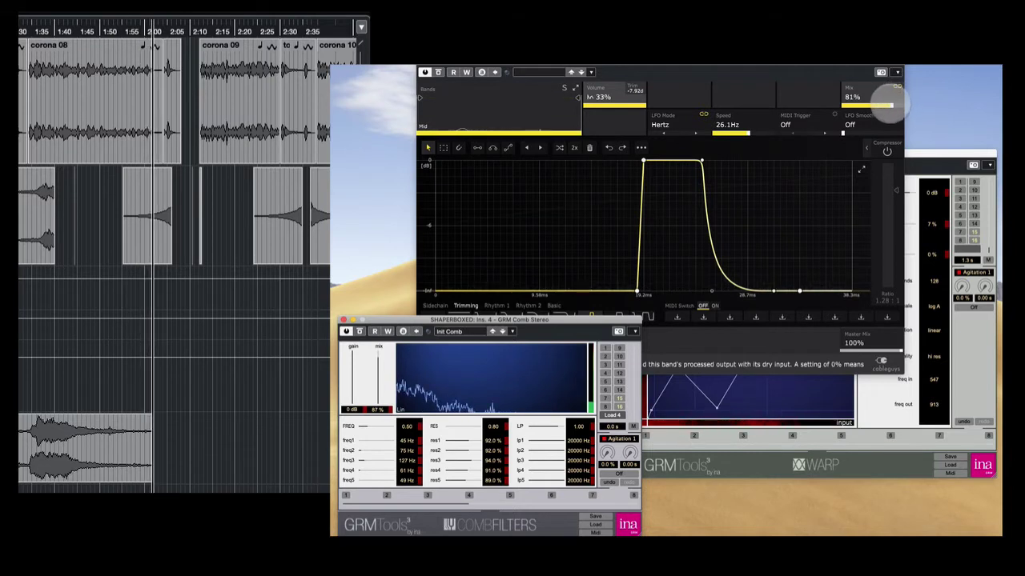
Step: Lower the ShaperBox Volume mix to 24% and raise the GRM FreqWarp mix to 84%
{"action": "left_click_drag", "start_coordinate": [886, 103], "coordinate": [887, 108]}
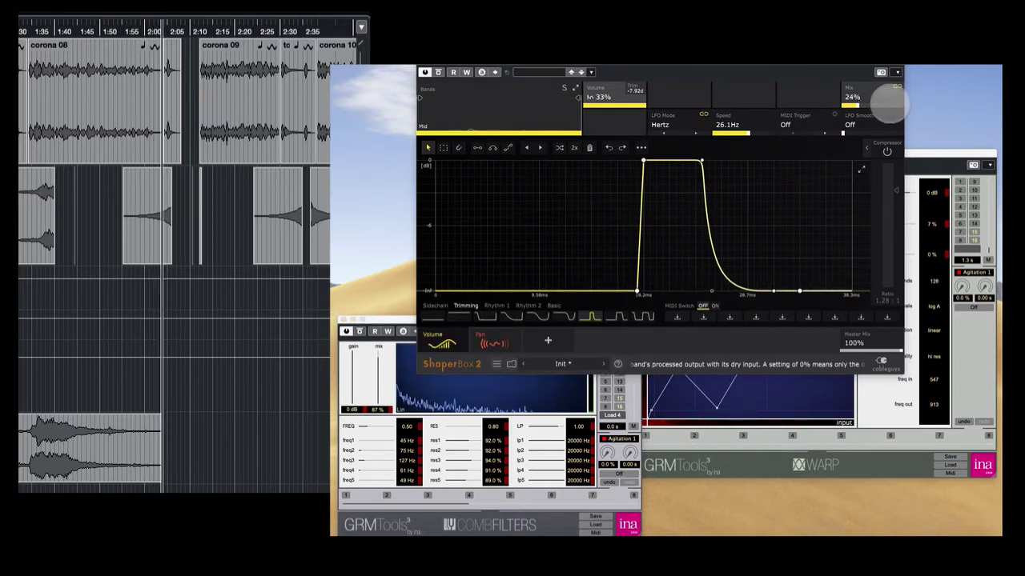
{"action": "left_click", "coordinate": [887, 103]}
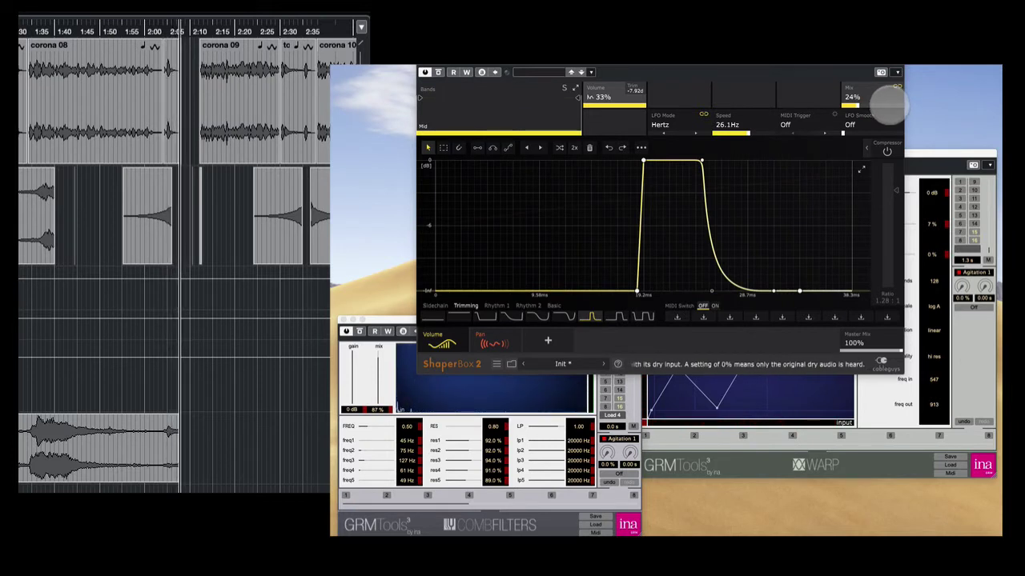
{"action": "left_click", "coordinate": [919, 153]}
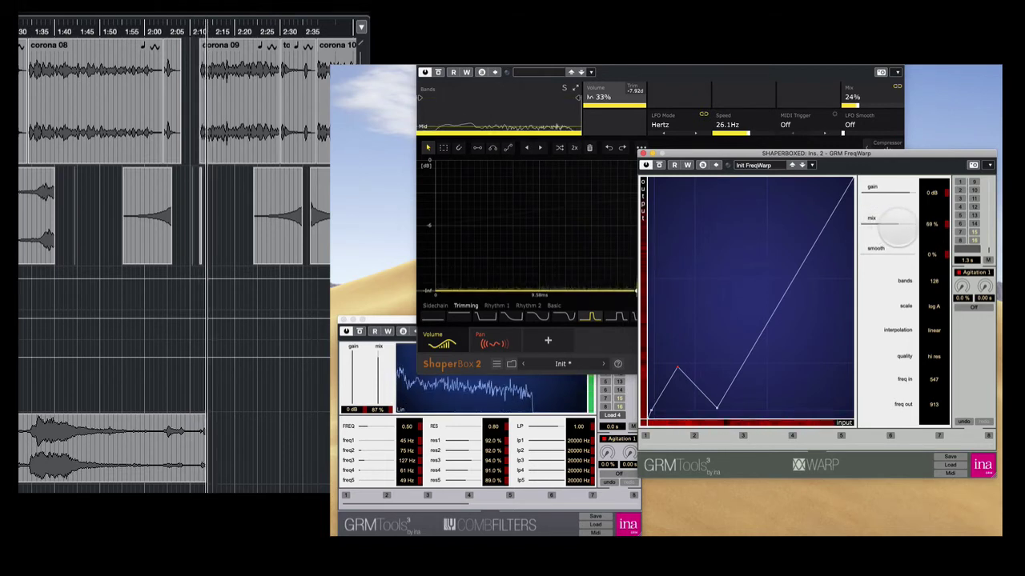
{"action": "left_click", "coordinate": [739, 300]}
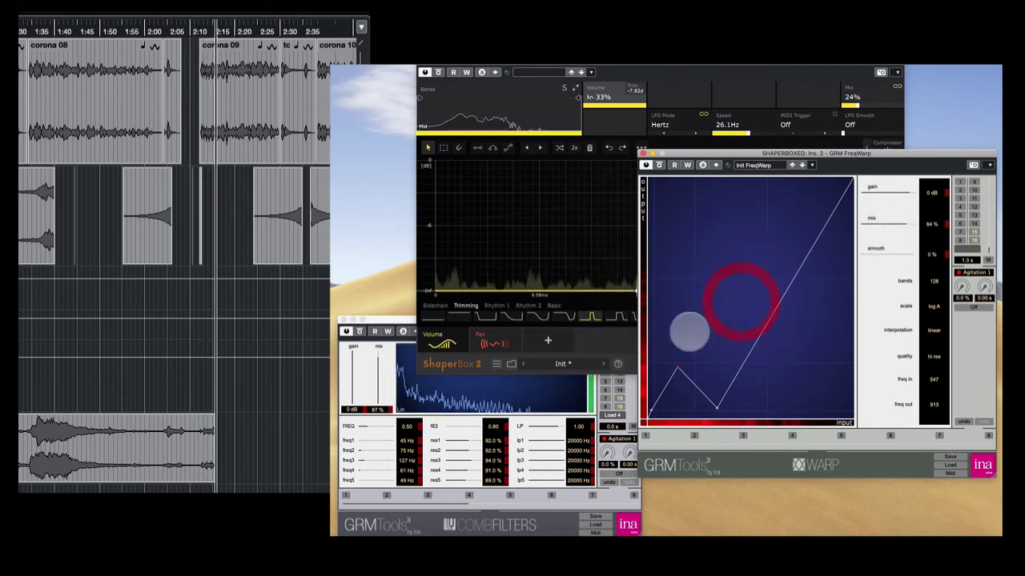
Step: Reshape the GRM FreqWarp curve by moving its peak point to about 1618 freq in and 1922 freq out
{"action": "left_click_drag", "start_coordinate": [677, 367], "coordinate": [678, 357]}
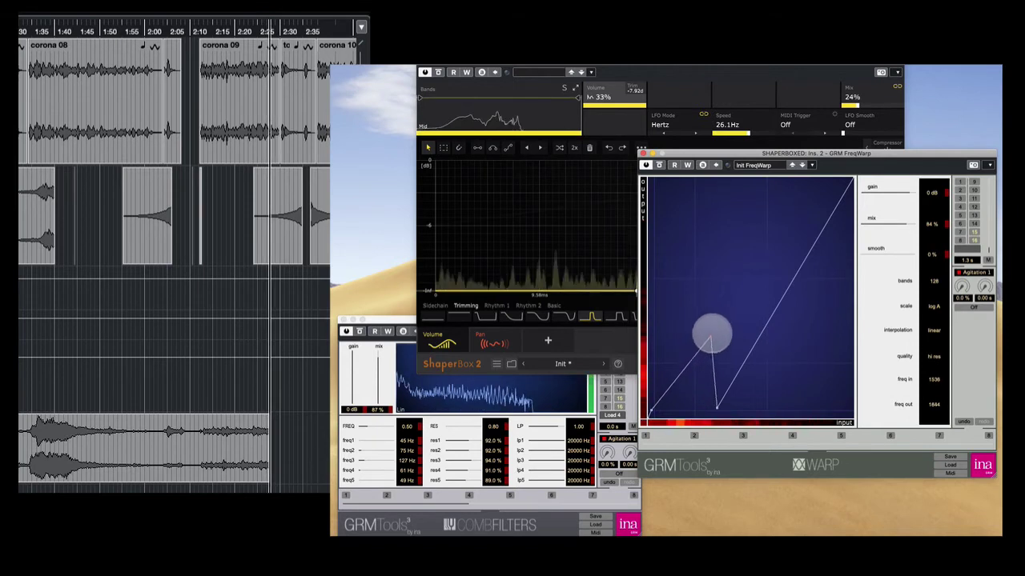
Step: Recall preset 1 in GRM Comb Stereo and lower its mix to 23%
{"action": "left_click", "coordinate": [384, 366]}
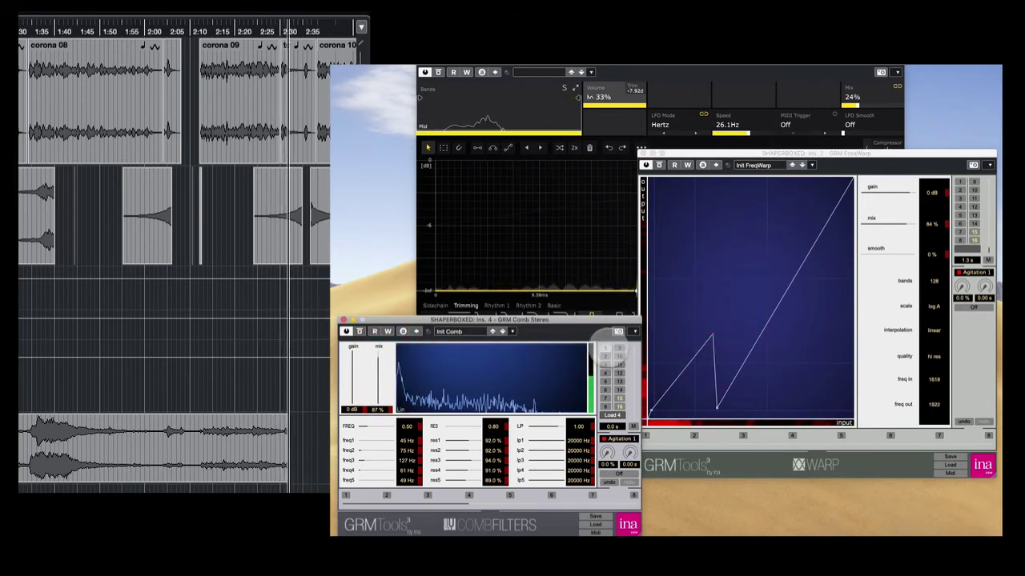
{"action": "left_click", "coordinate": [608, 348]}
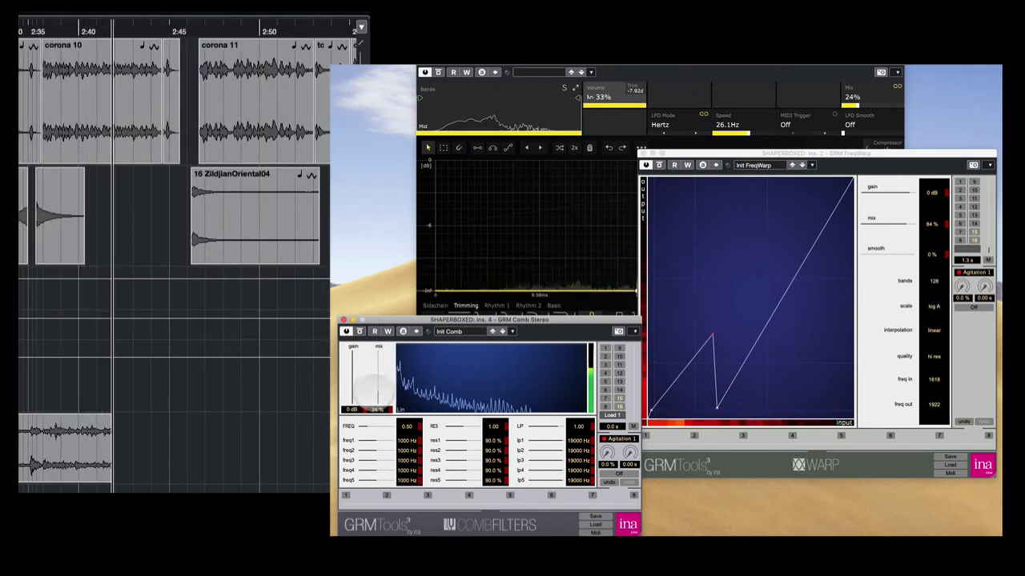
{"action": "left_click_drag", "start_coordinate": [373, 391], "coordinate": [373, 393]}
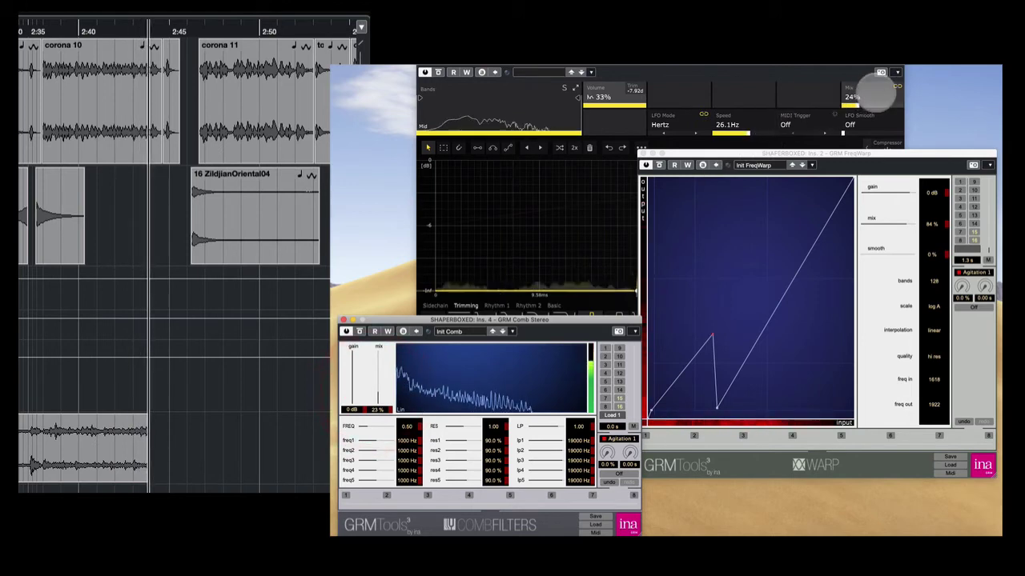
Step: Raise the ShaperBox Volume mix to 92% and slow its LFO speed to 0.700 Hz
{"action": "left_click_drag", "start_coordinate": [875, 92], "coordinate": [869, 103]}
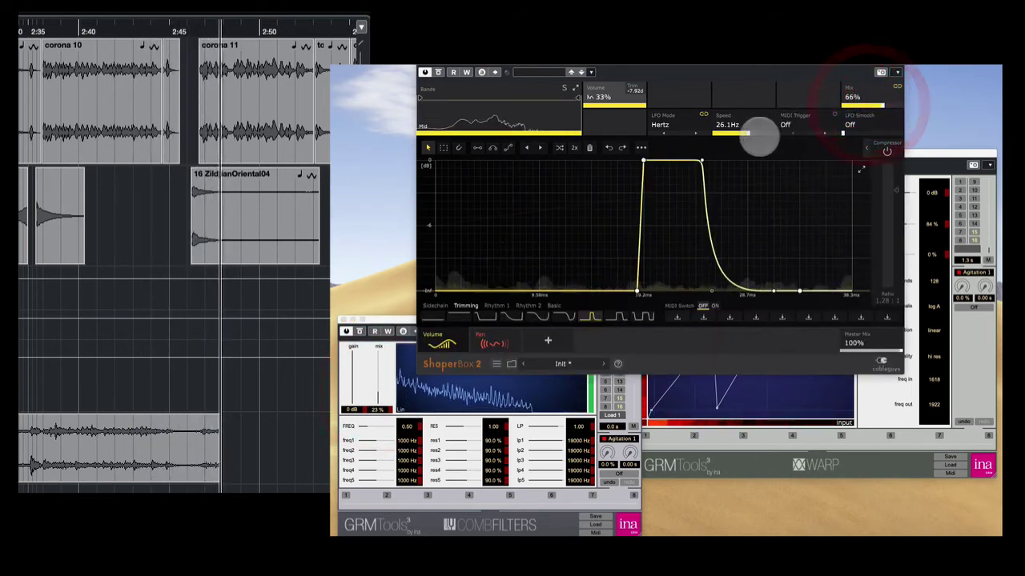
{"action": "left_click_drag", "start_coordinate": [746, 132], "coordinate": [750, 130]}
{"action": "left_click_drag", "start_coordinate": [851, 103], "coordinate": [875, 101]}
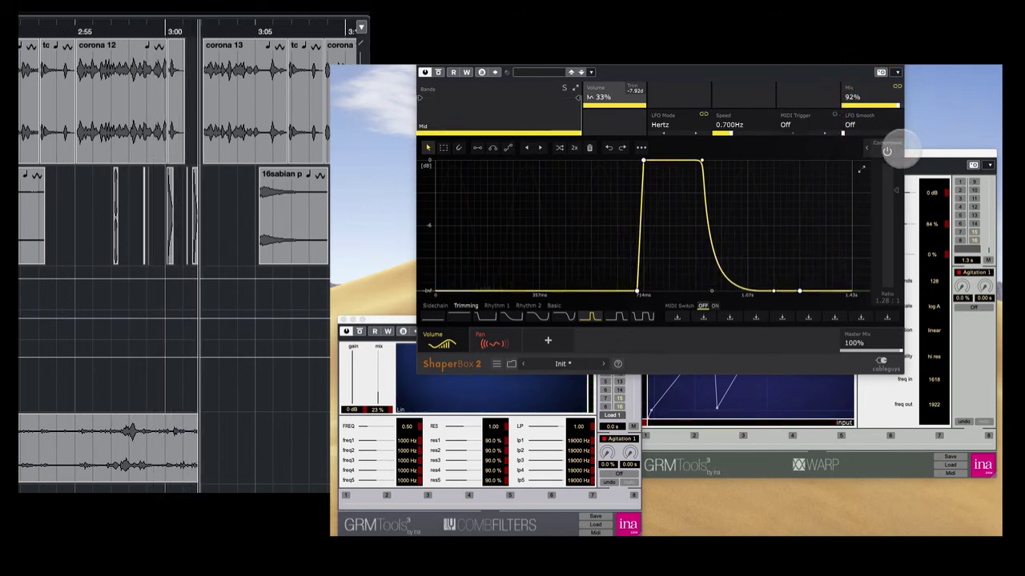
Step: Lower the GRM FreqWarp mix to 5%
{"action": "left_click", "coordinate": [913, 153]}
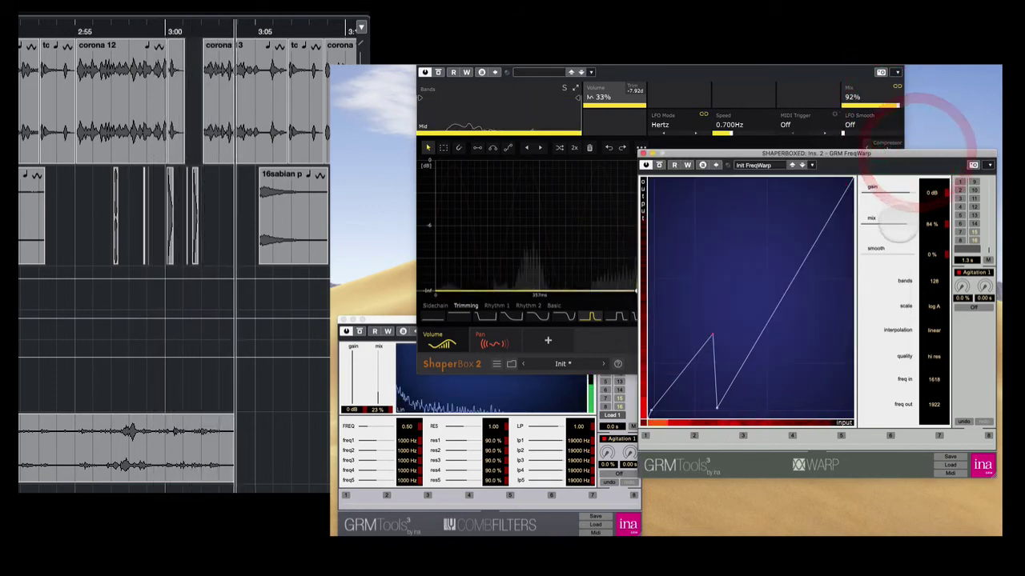
{"action": "left_click_drag", "start_coordinate": [896, 227], "coordinate": [862, 226]}
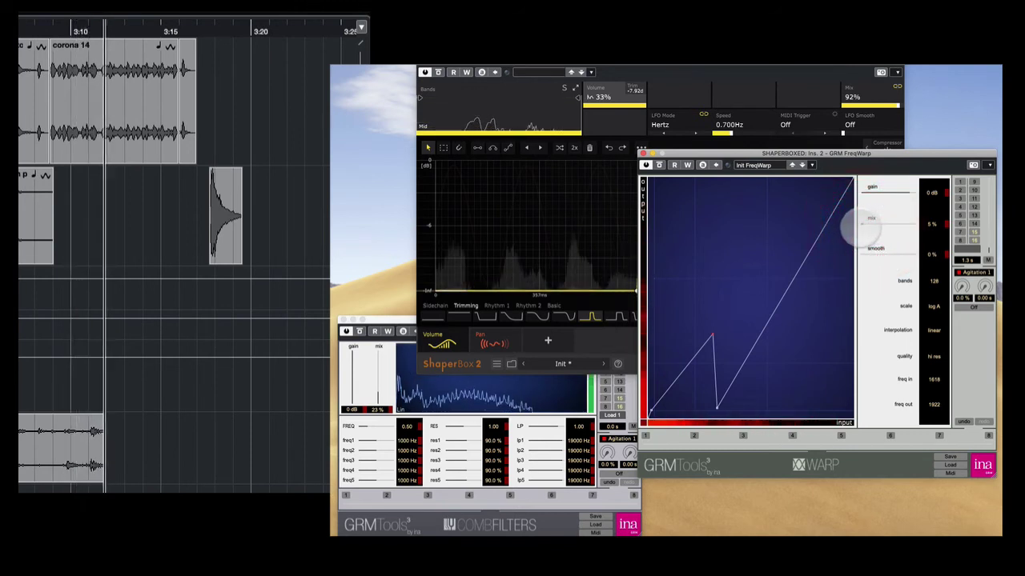